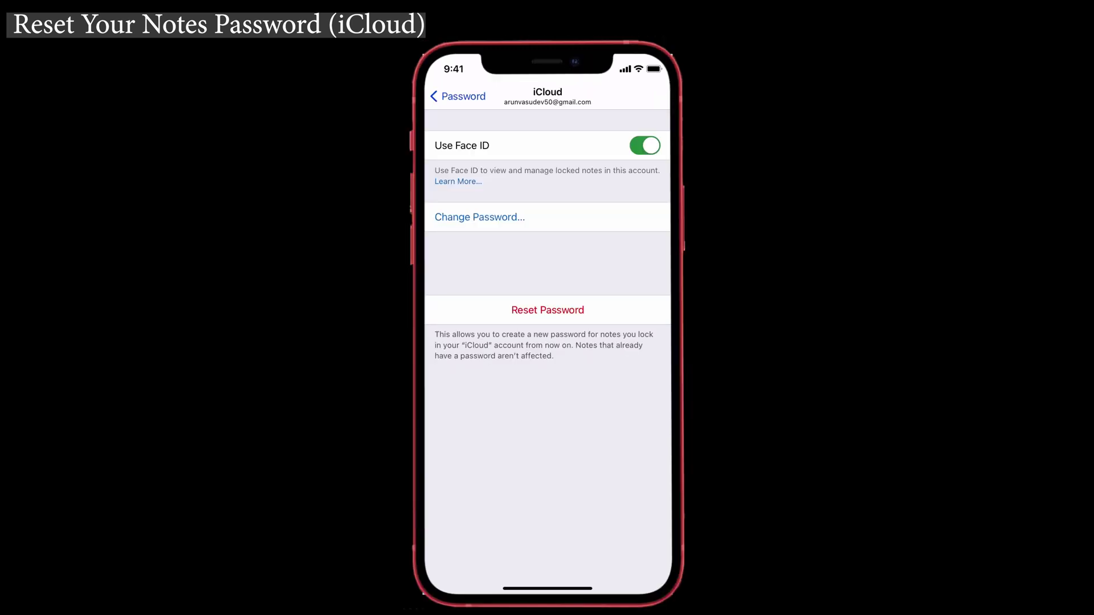
Reset the iCloud account's Notes password and confirm the reset prompt
left_click(545, 310)
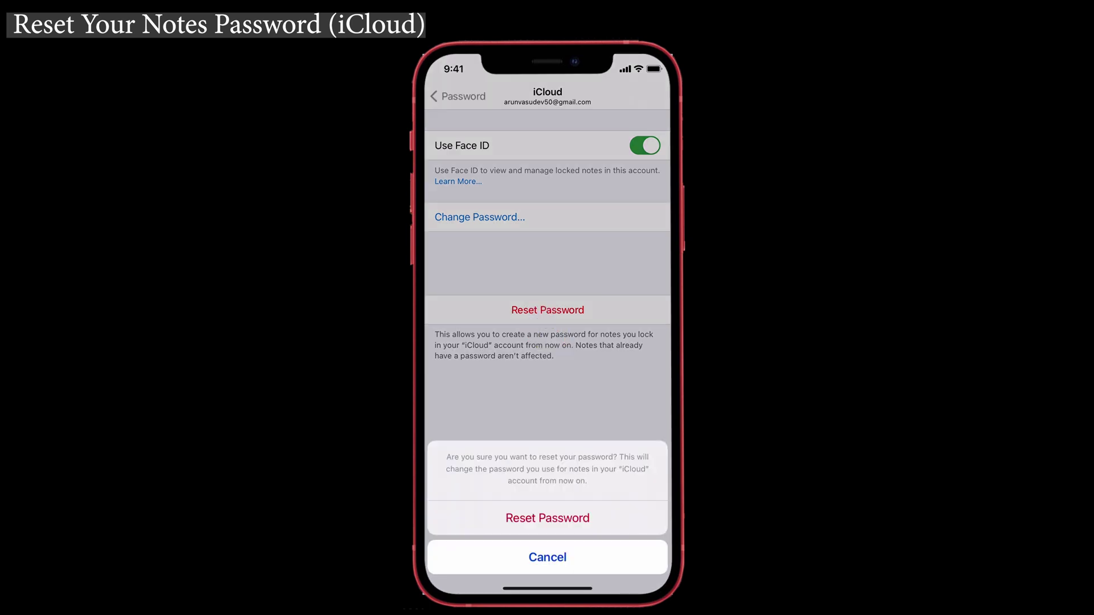
left_click(538, 518)
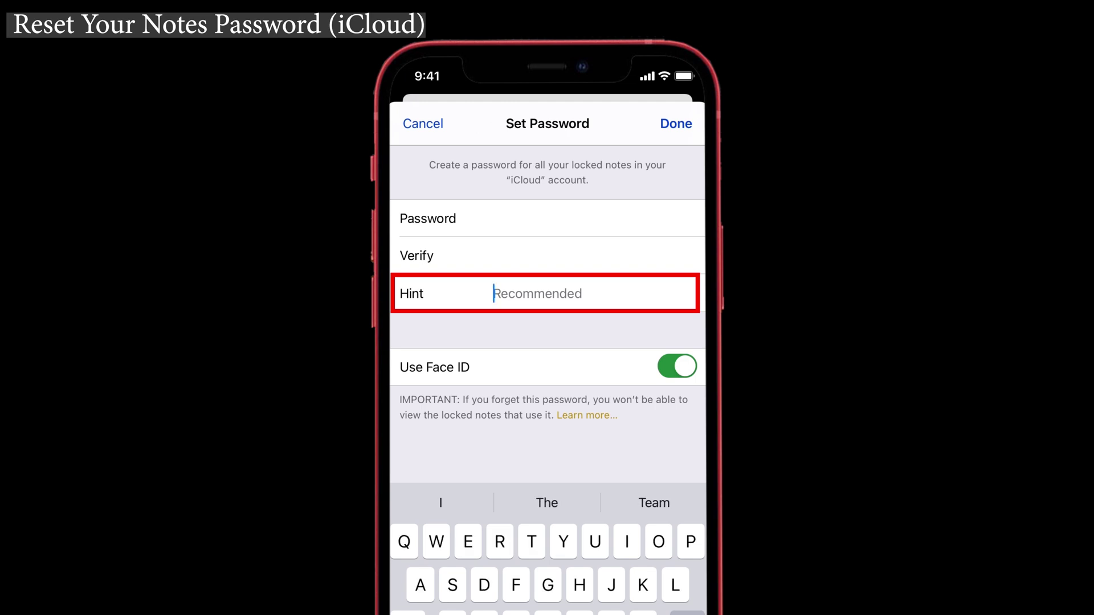
type("Team")
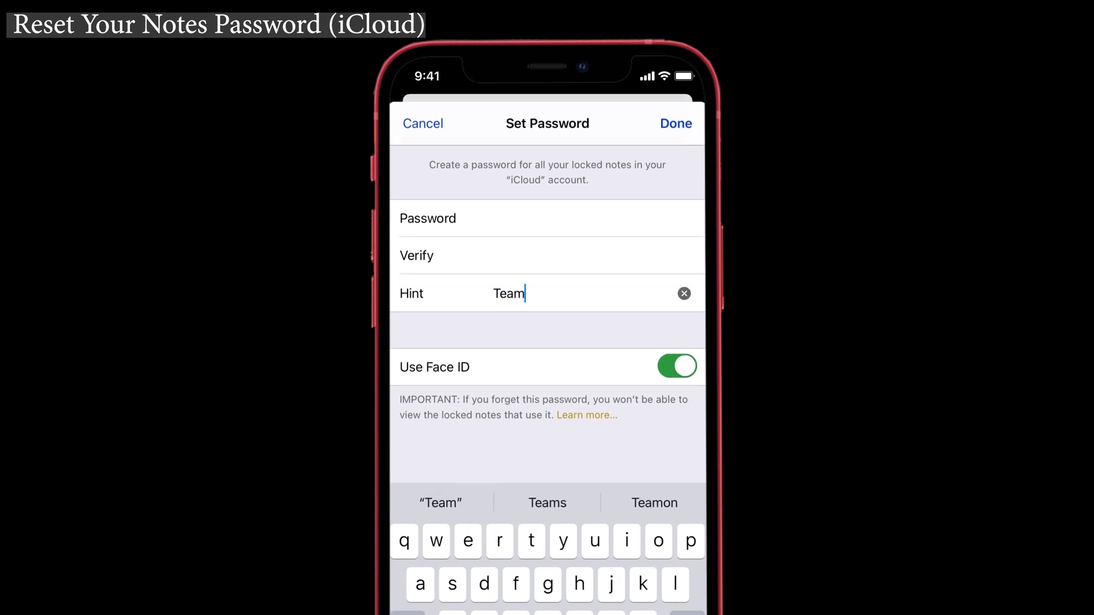